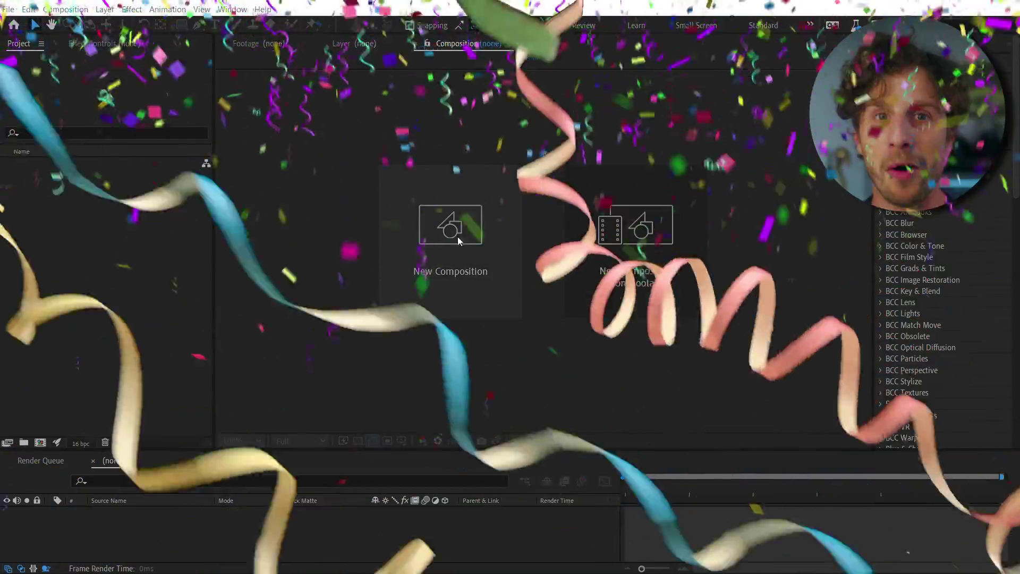
- Create a composition named 3D and add the imported Plane.glb model to its timeline
left_click(457, 237)
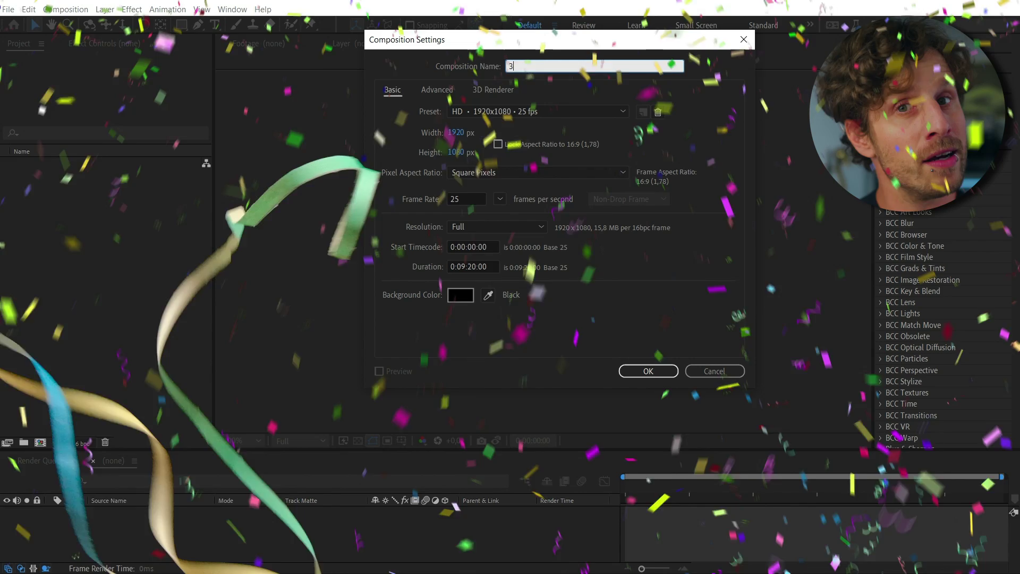
type("3D")
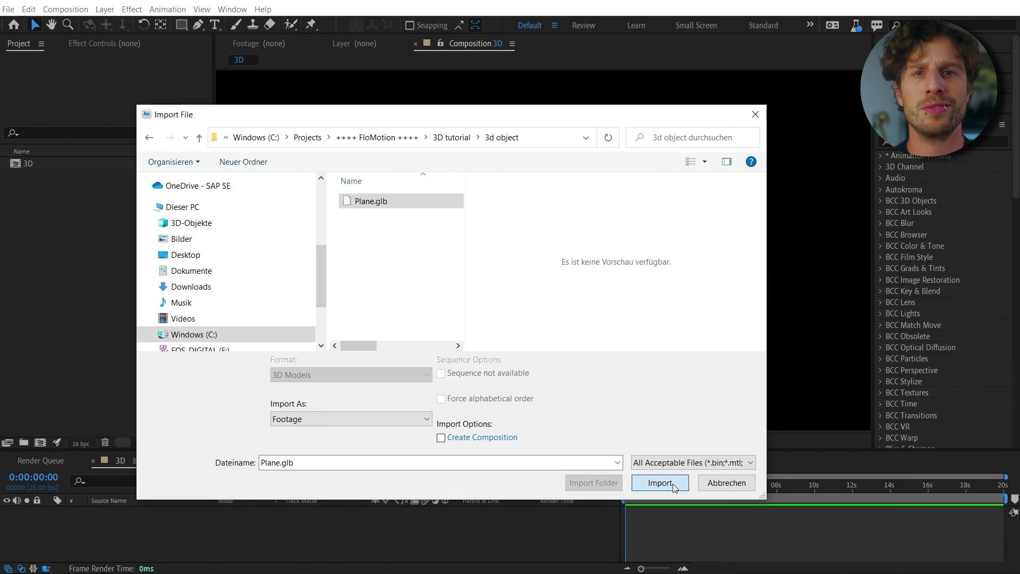
left_click(673, 483)
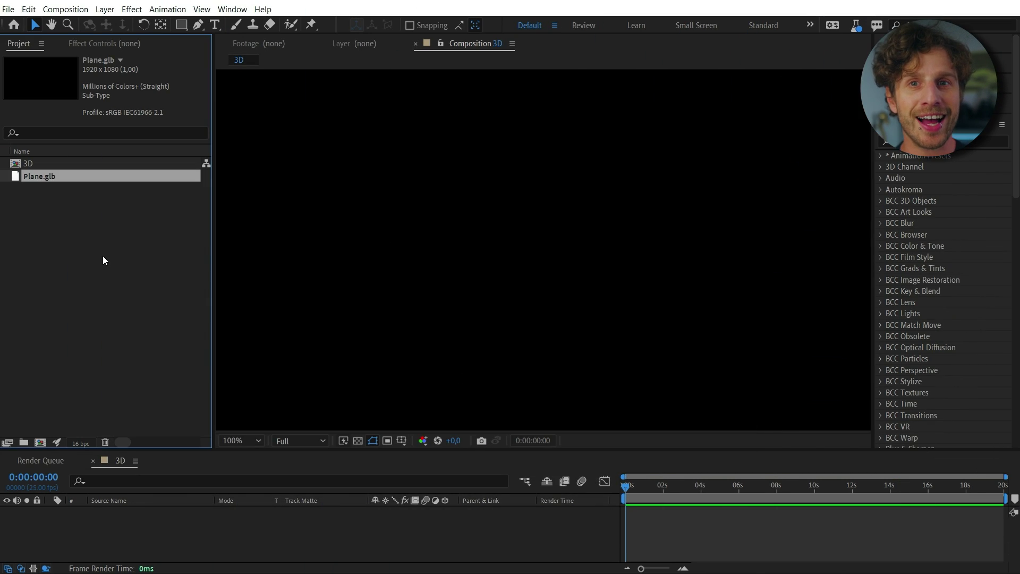
left_click_drag(103, 176, 460, 538)
- Scale the model to comp size (1.5625%) and try Flip Z and Z up-axis, keeping Y up
left_click(356, 206)
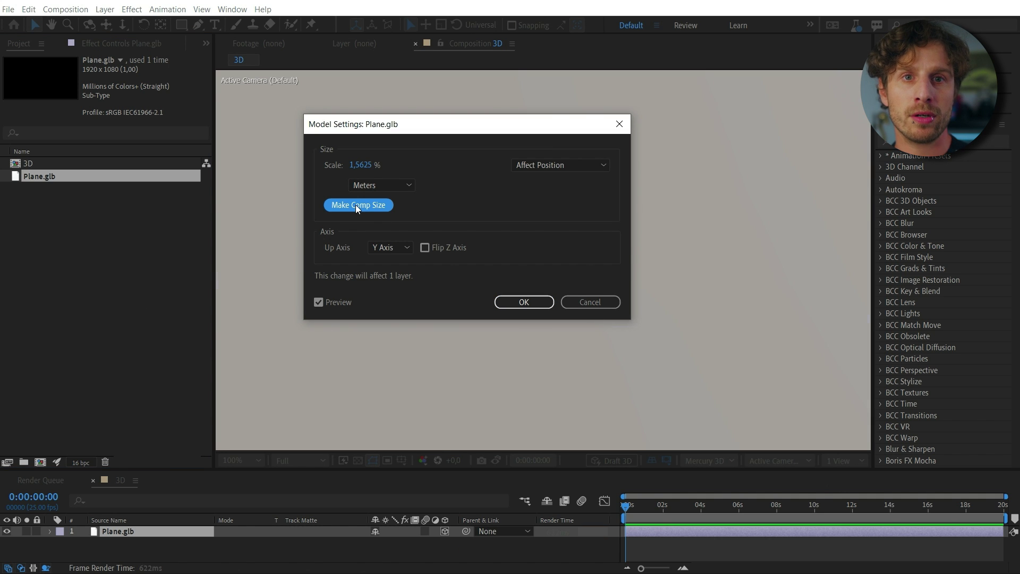
left_click_drag(488, 130, 536, 348)
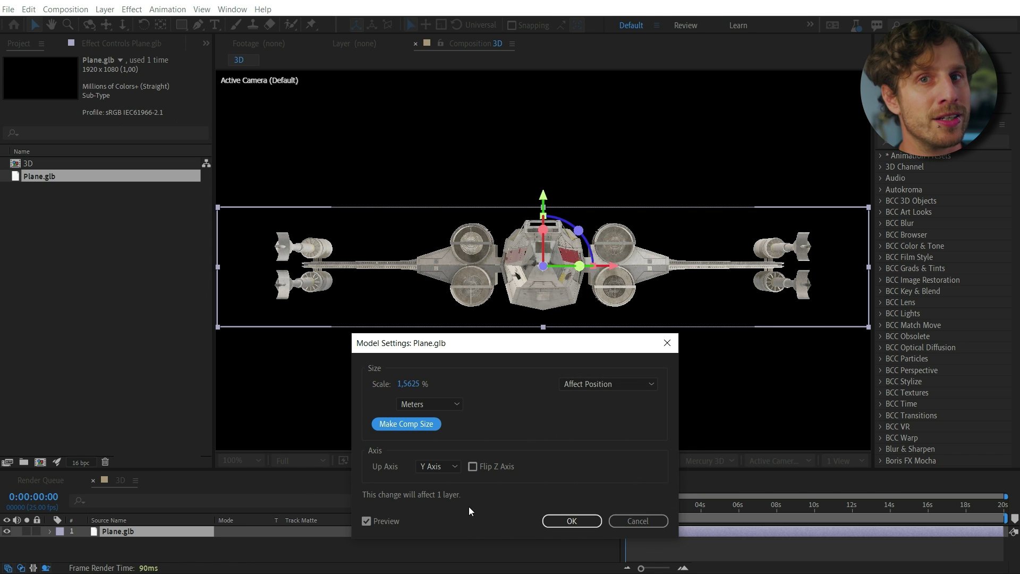
left_click(473, 468)
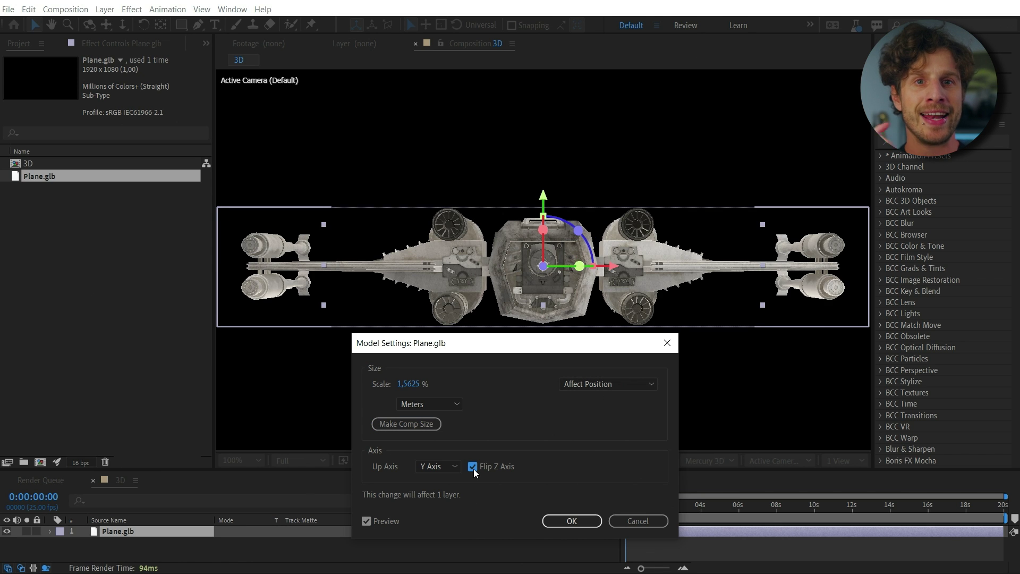
left_click(473, 468)
left_click(455, 466)
left_click(452, 492)
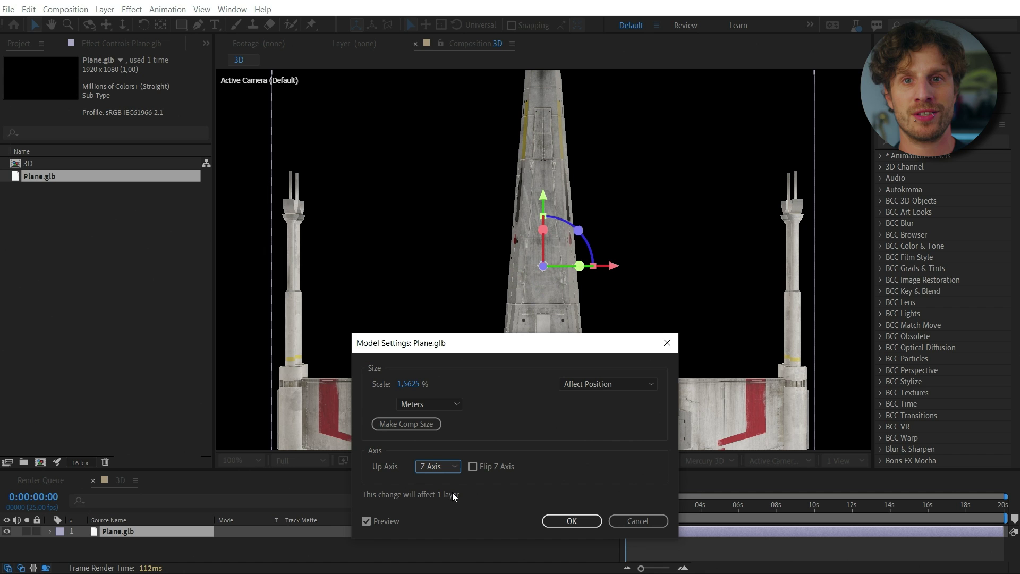
left_click(455, 467)
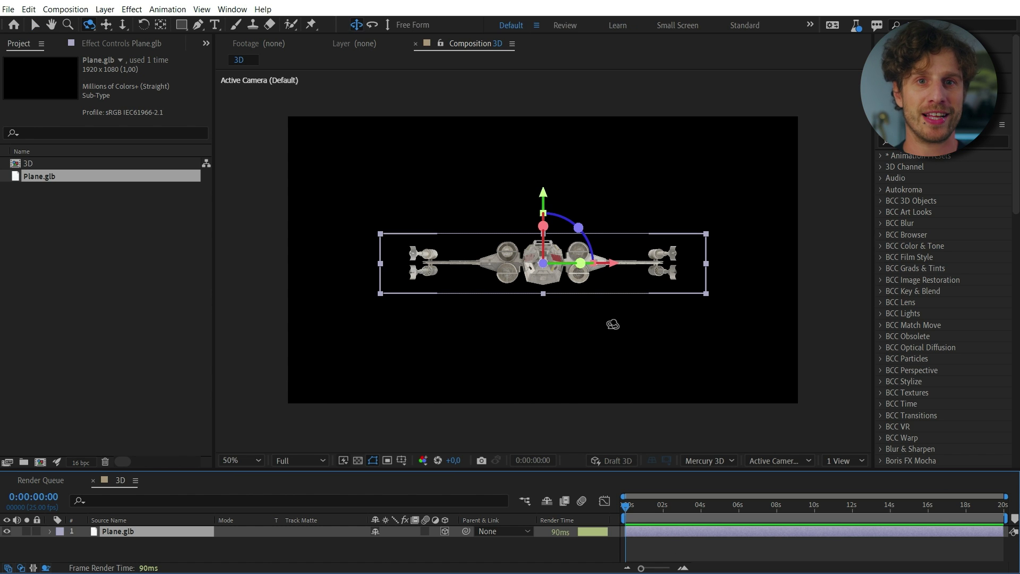
- Zoom in on the X-wing, return to 100%, and orbit to view the ship from above
key("period")
key("period")
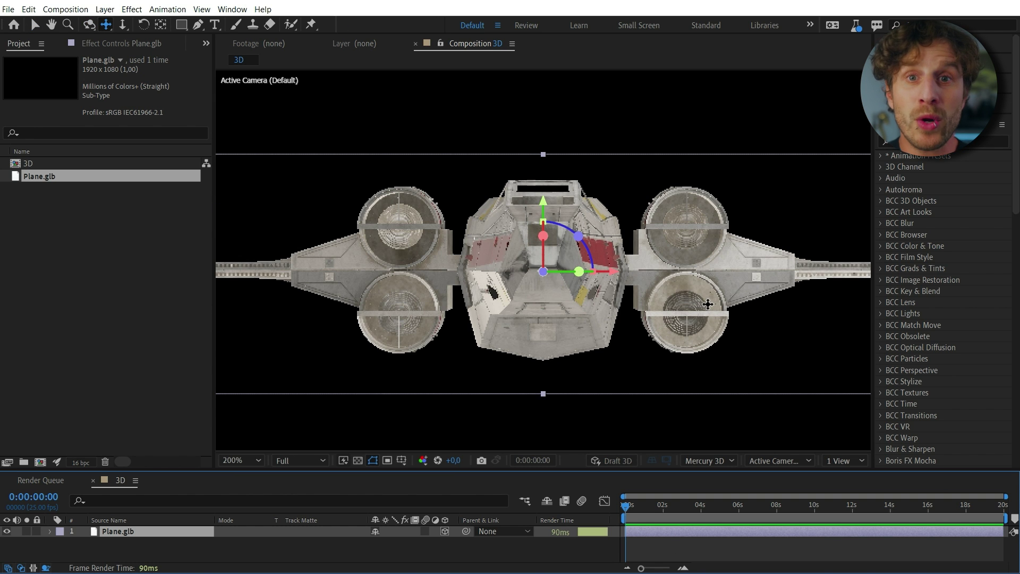
key("comma")
key("1")
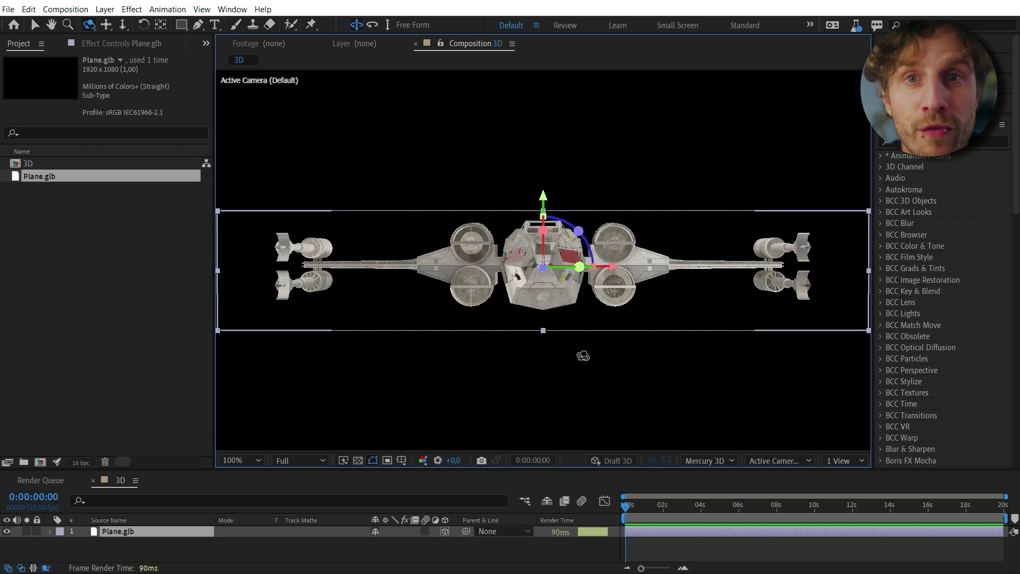
left_click_drag(585, 355, 625, 394)
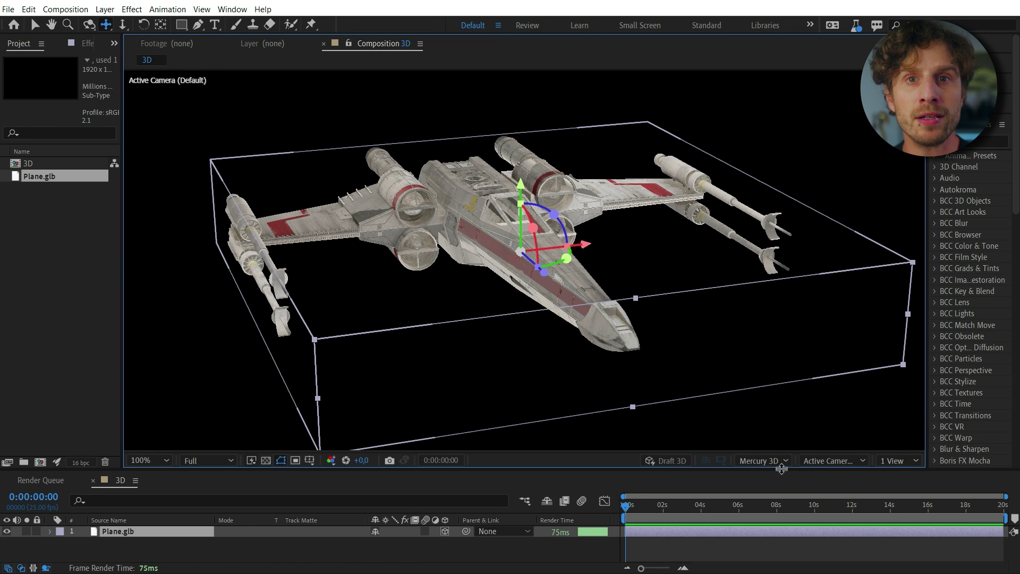
- Set the Mercury 3D renderer quality to 129 and add the Space BG composition to the timeline
left_click(783, 460)
left_click(781, 520)
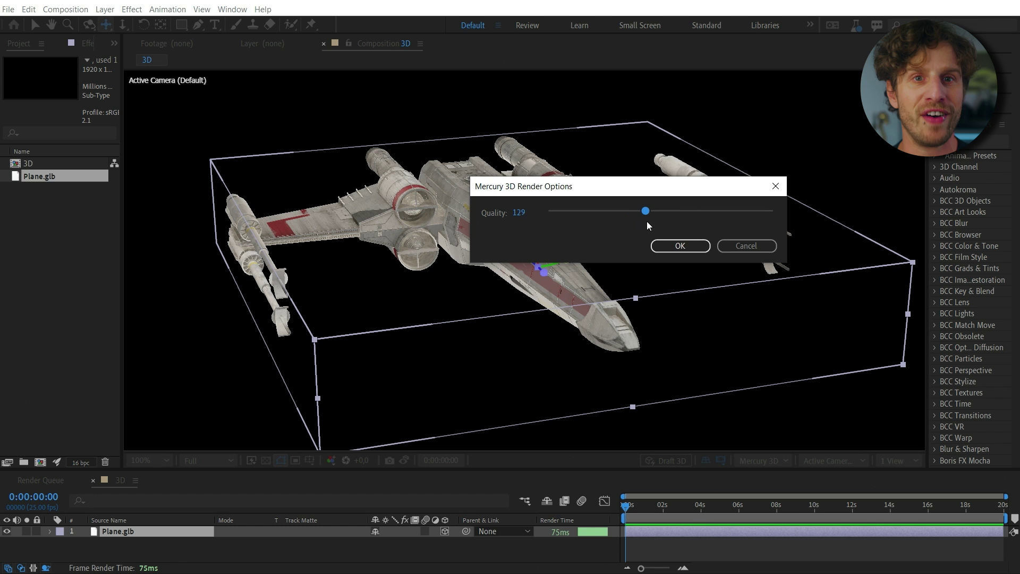
left_click(680, 246)
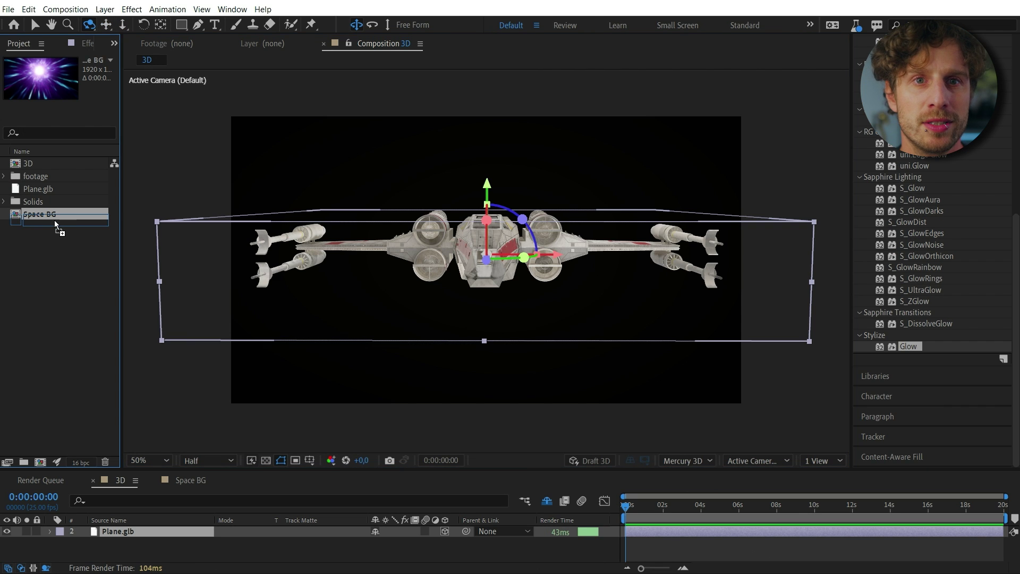
left_click_drag(55, 220, 135, 541)
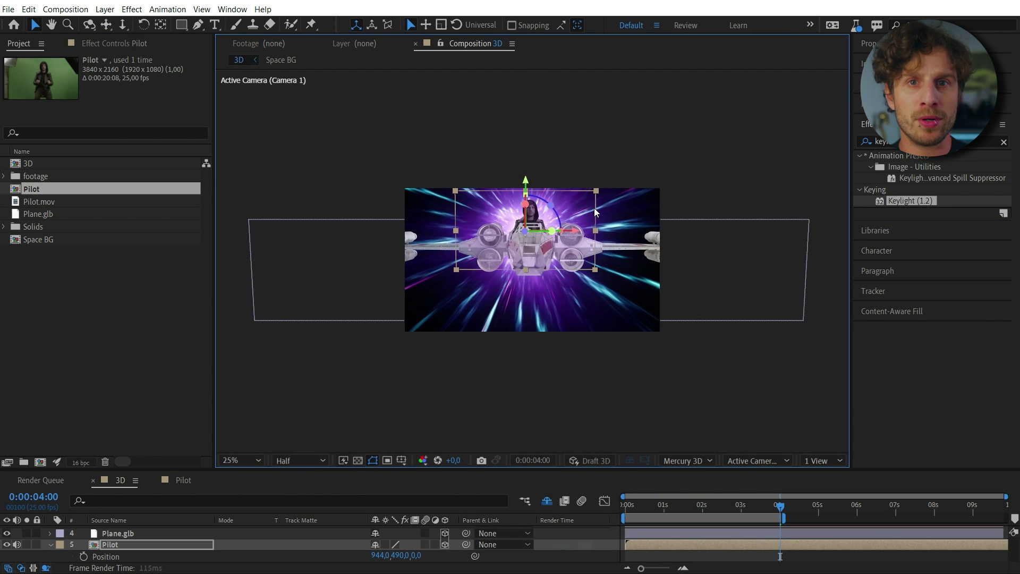
- Nudge the pilot right into the cockpit and rotate the dirt layer flat over the deck
scroll(594, 208, "up", 4)
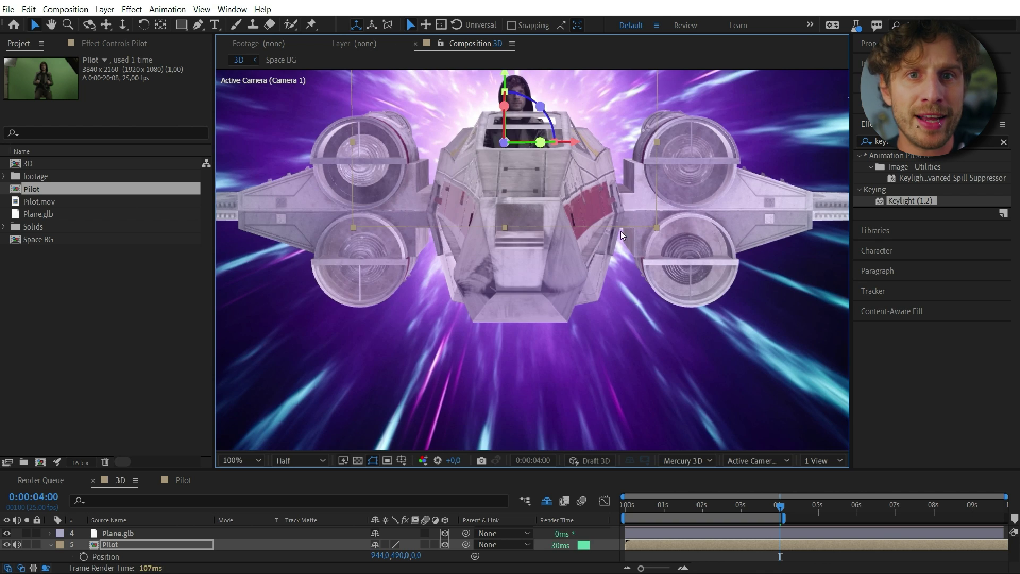
left_click_drag(540, 142, 561, 142)
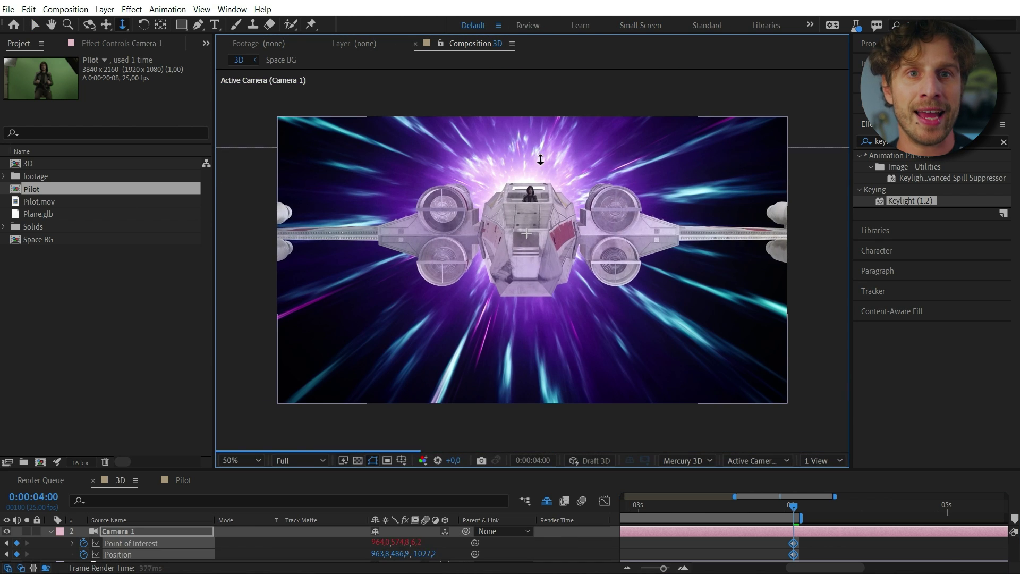
mouse_move(547, 186)
left_mouse_down()
mouse_move(551, 106)
mouse_move(547, 185)
left_mouse_up()
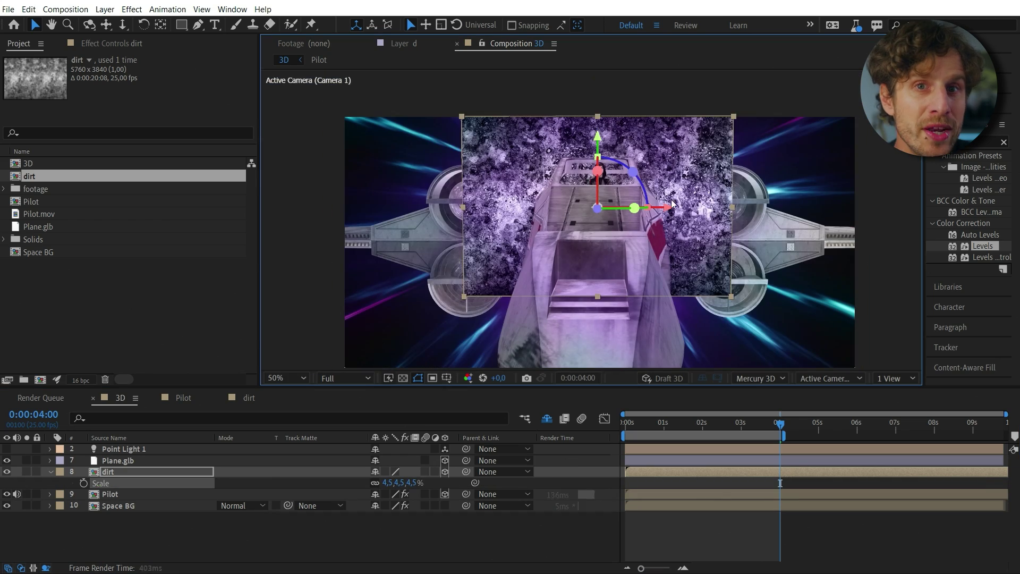
key("r")
left_click_drag(672, 204, 613, 197)
- Mask the dirt layer around the ship deck and lower its opacity to 49%
scroll(613, 197, "up", 2)
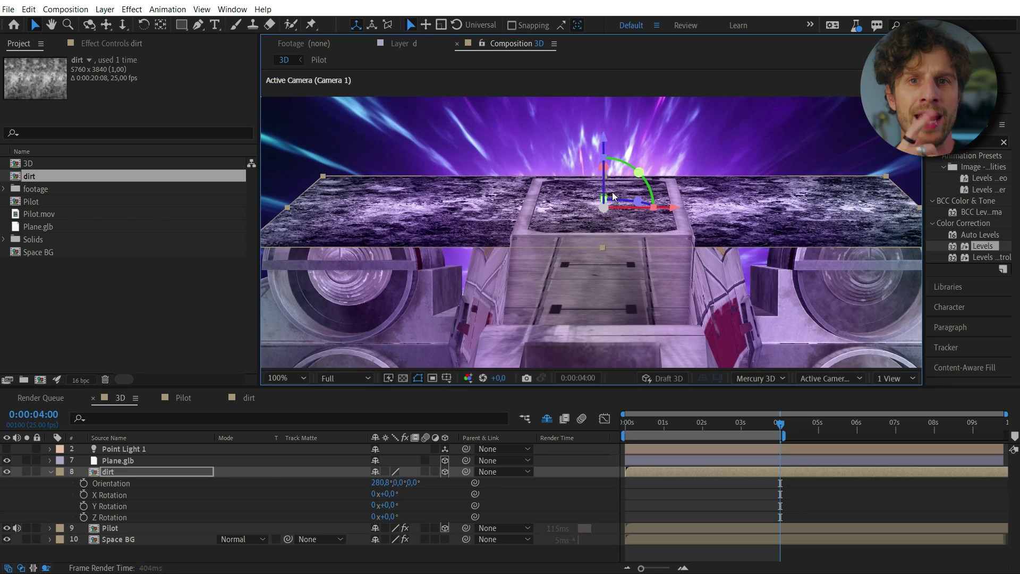
left_click(539, 181)
left_click(524, 237)
left_click(539, 181)
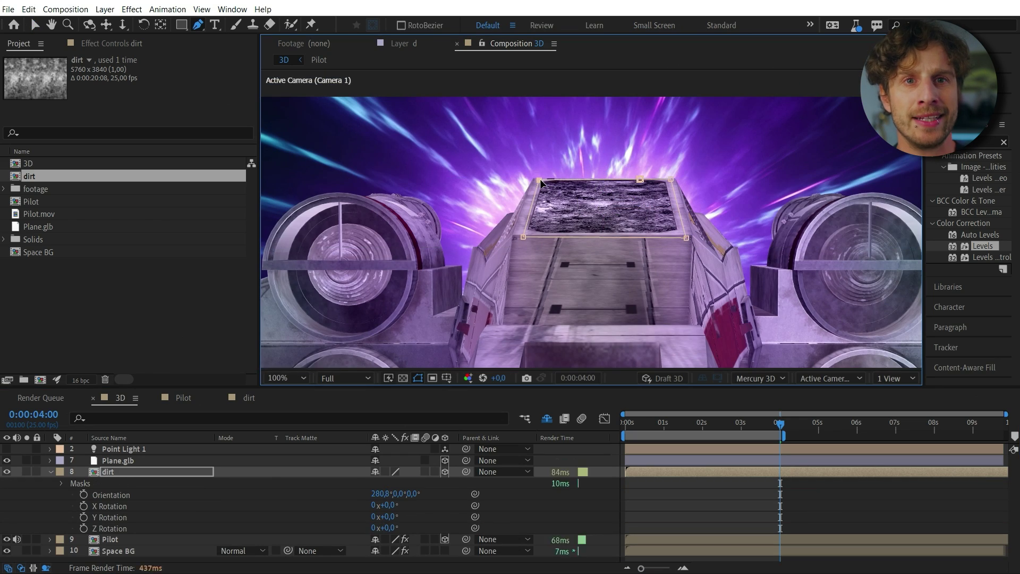
key("t")
left_click_drag(378, 482, 346, 483)
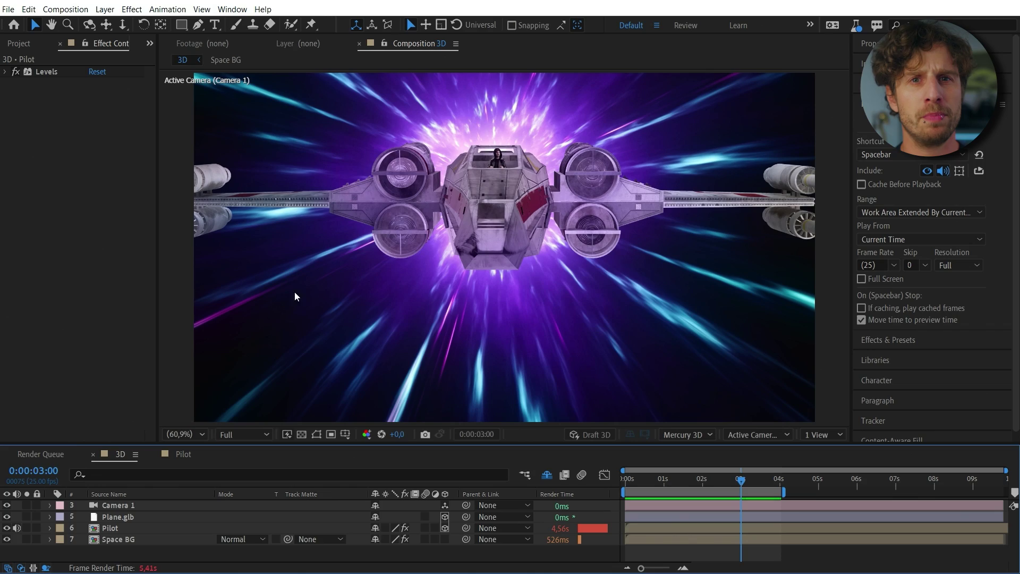
- Add a point light to the X-wing composition
left_click(105, 9)
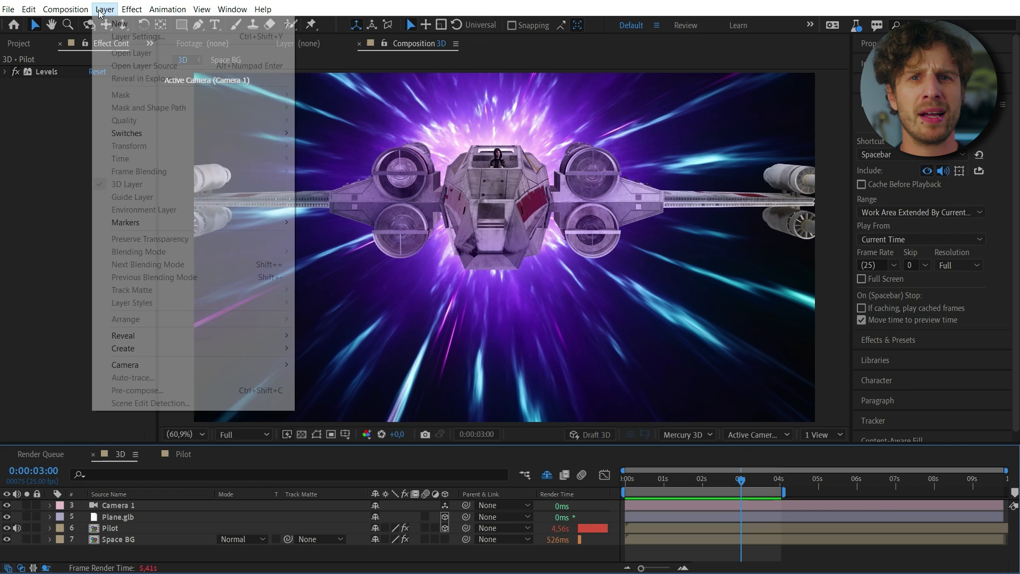
mouse_move(106, 23)
left_click(347, 49)
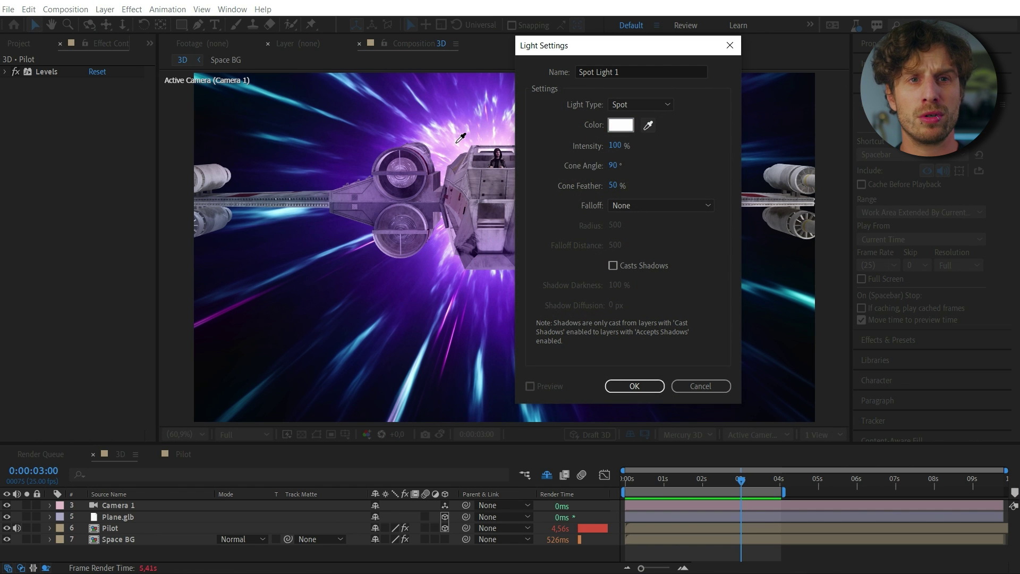
left_click(647, 392)
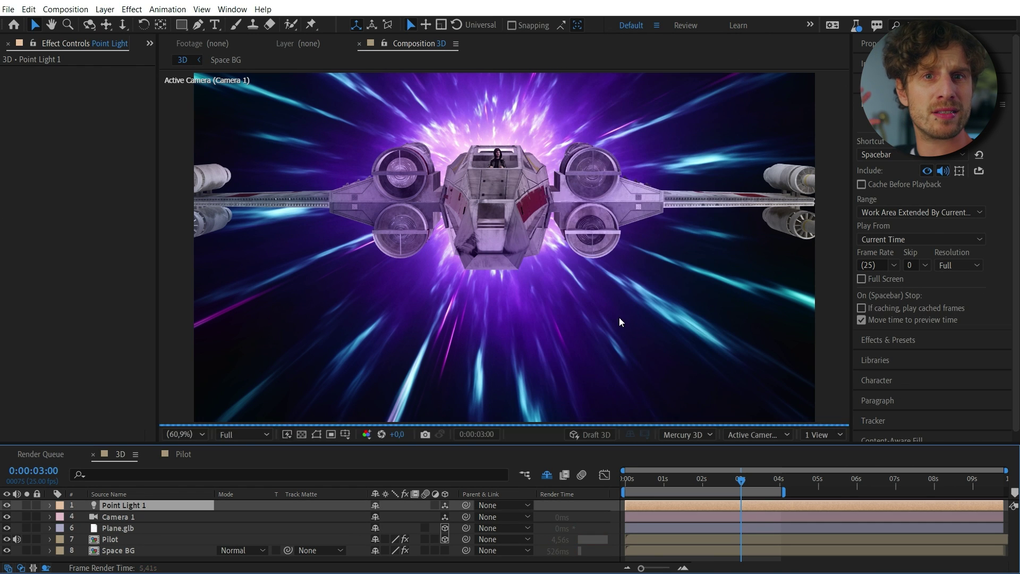
- Switch to a two-view layout with a Top view and push the point light back along Z
scroll(615, 227, "down", 1)
left_click_drag(853, 409, 924, 409)
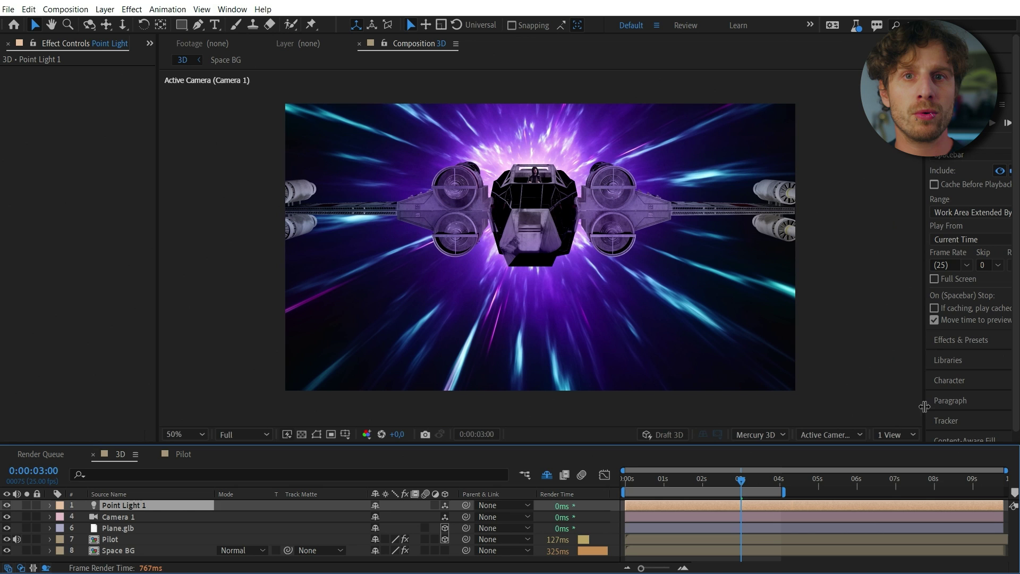
left_click(897, 434)
left_click(900, 458)
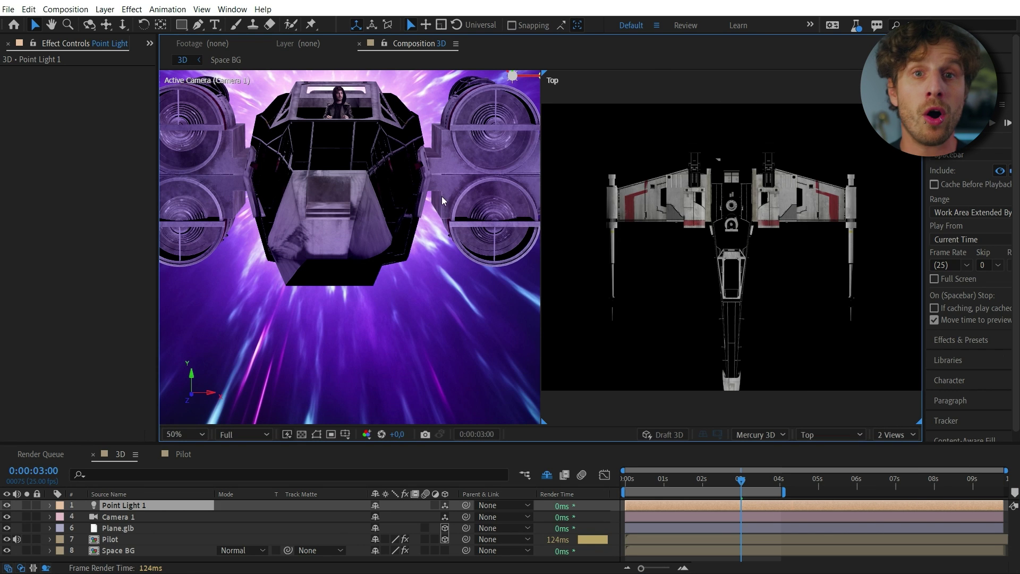
key("p")
left_click_drag(751, 350, 759, 68)
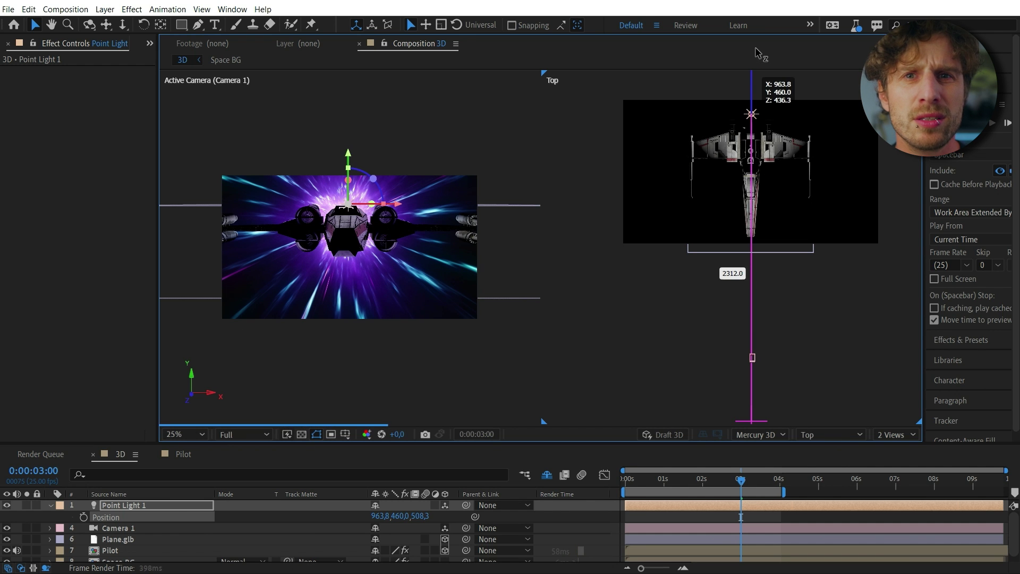
scroll(338, 267, "up", 2)
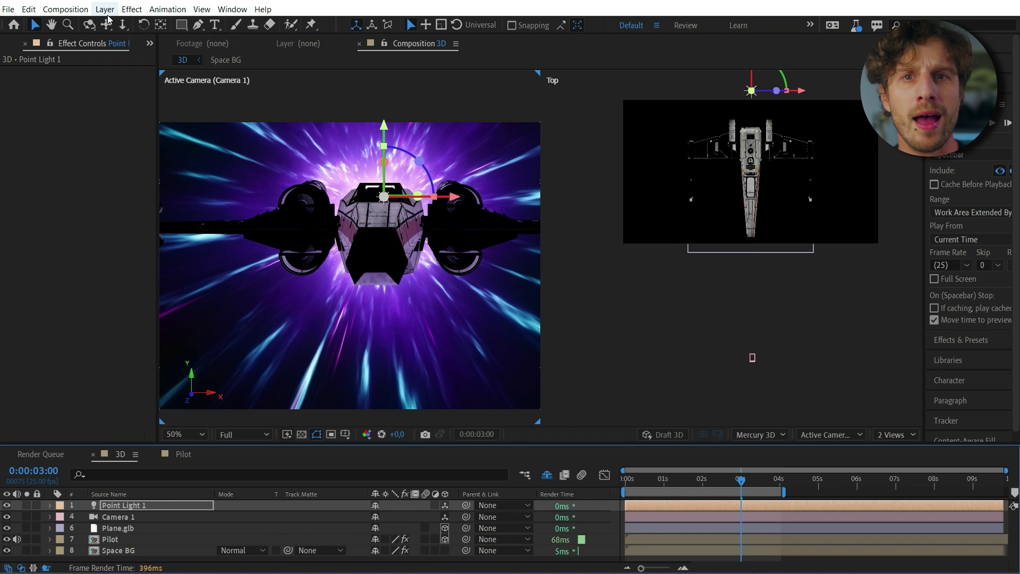
- Add a purple Ambient Light 1 to the 3D scene
left_click(105, 9)
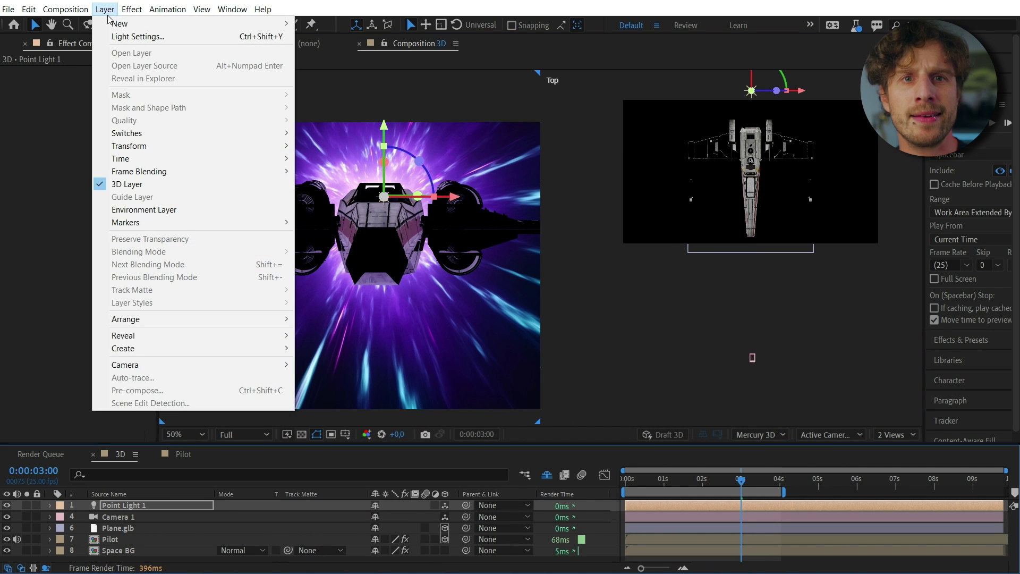
mouse_move(114, 22)
left_click(341, 59)
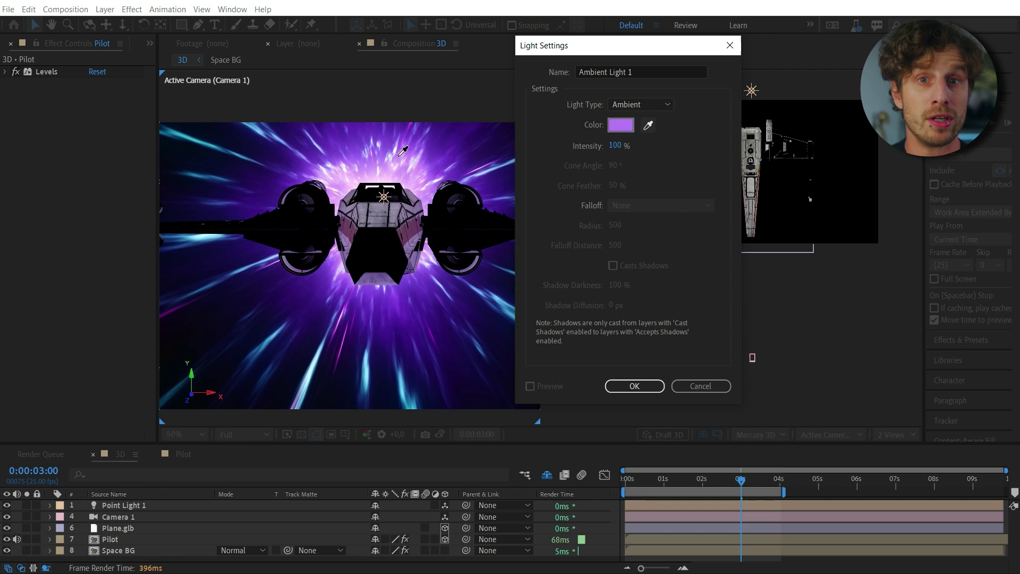
left_click(635, 386)
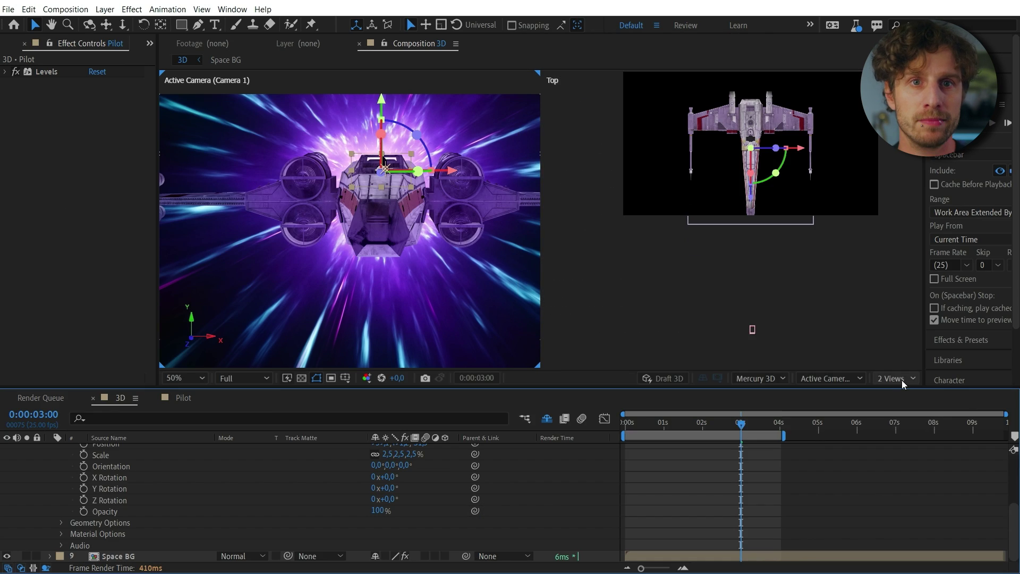
left_click(898, 377)
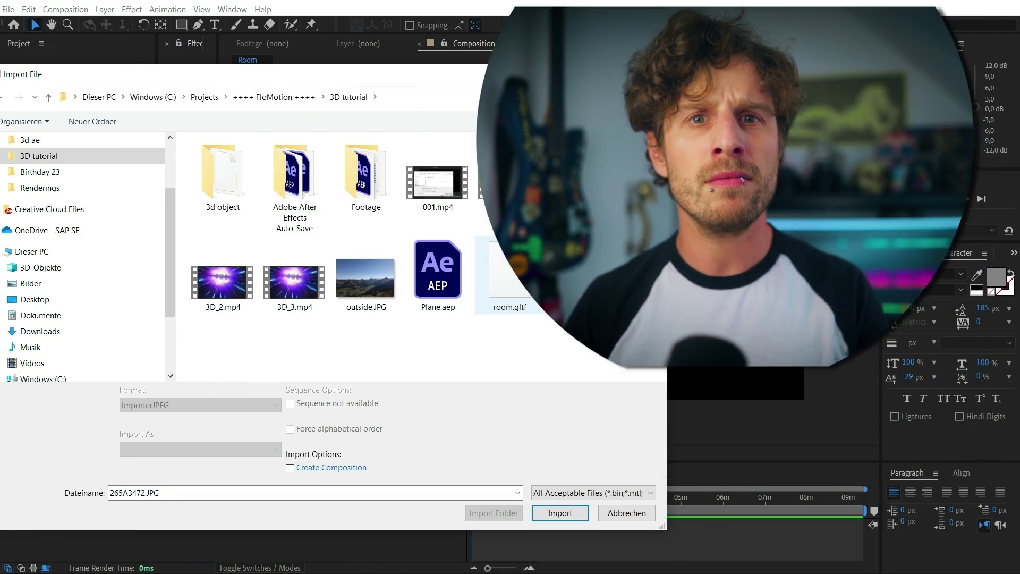
- Import room.gltf and outside.JPG, then pull Camera 1 back to show the whole dining room
left_click(561, 513)
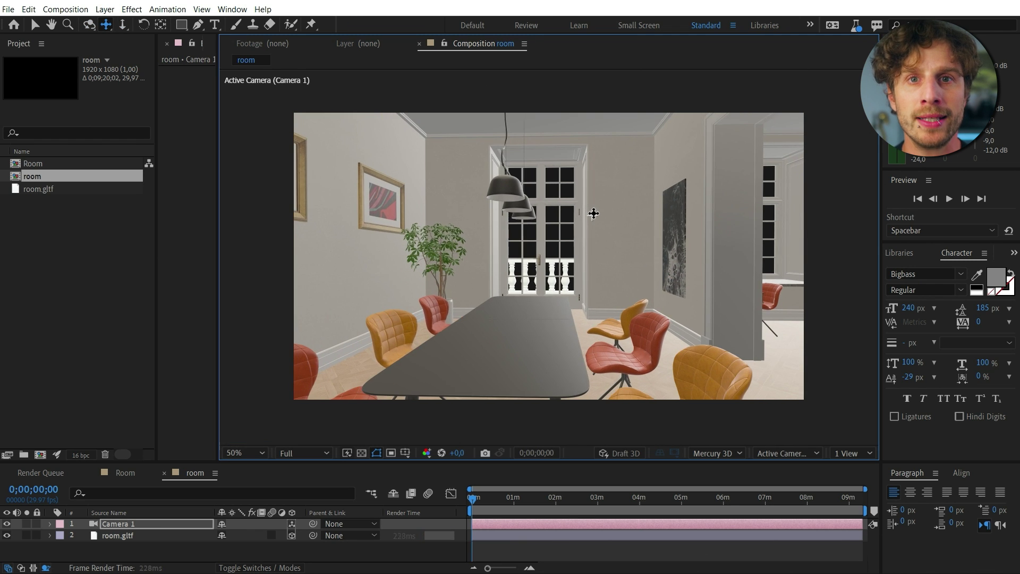
key("ctrl+i")
left_click(365, 279)
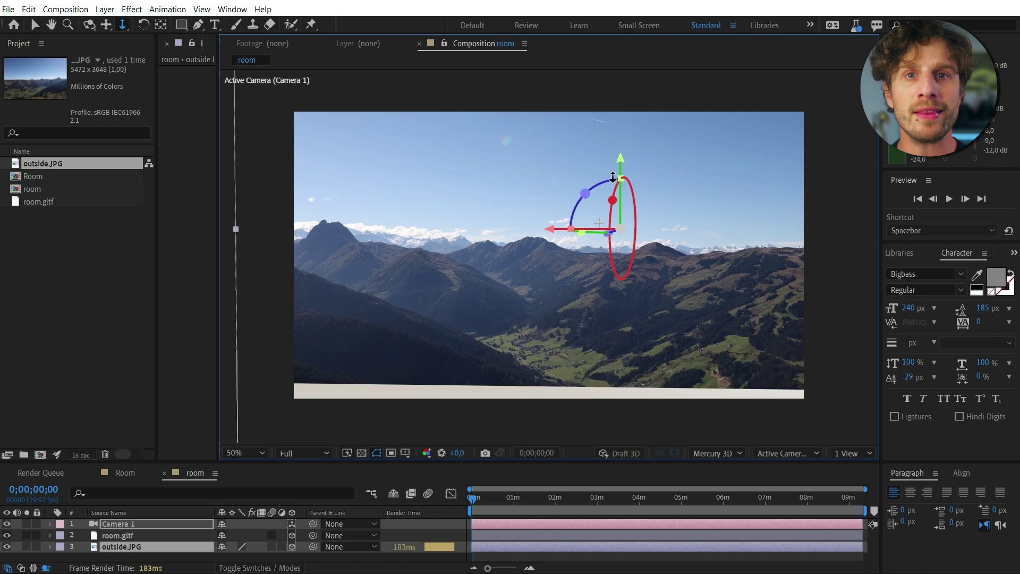
left_click_drag(600, 296, 597, 451)
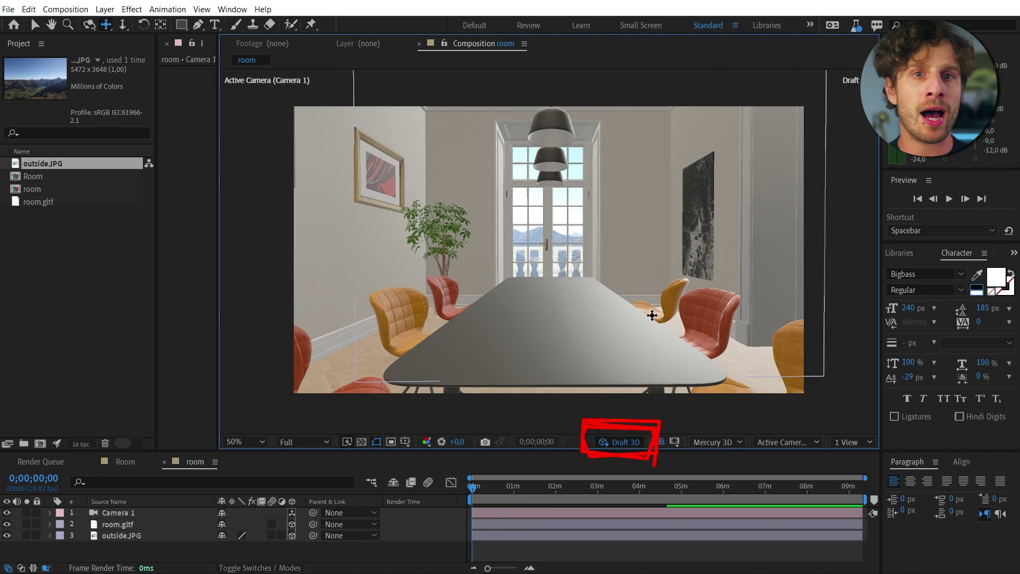
- Lower and dolly Camera 1 to reveal the chairs and table, showing the scene beyond the frame
mouse_move(652, 309)
left_mouse_down()
mouse_move(651, 294)
mouse_move(638, 341)
left_mouse_up()
key("c")
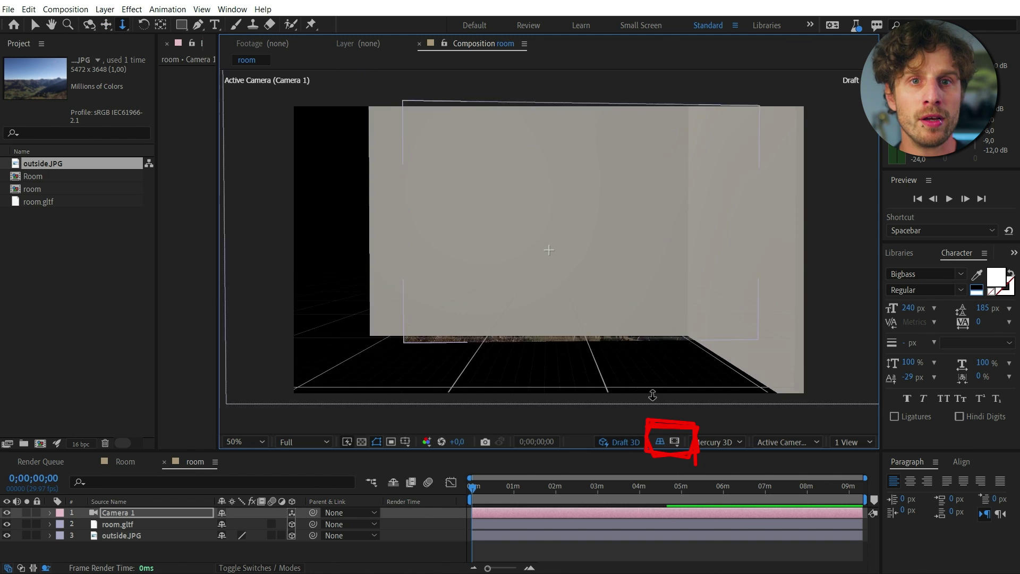
left_click_drag(652, 395, 654, 346)
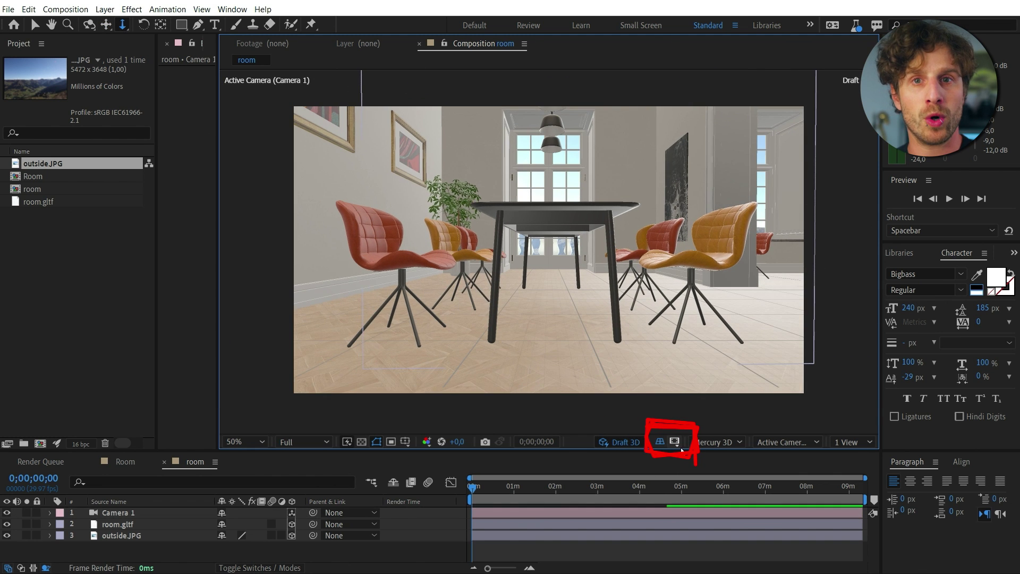
scroll(684, 342, "down", 5)
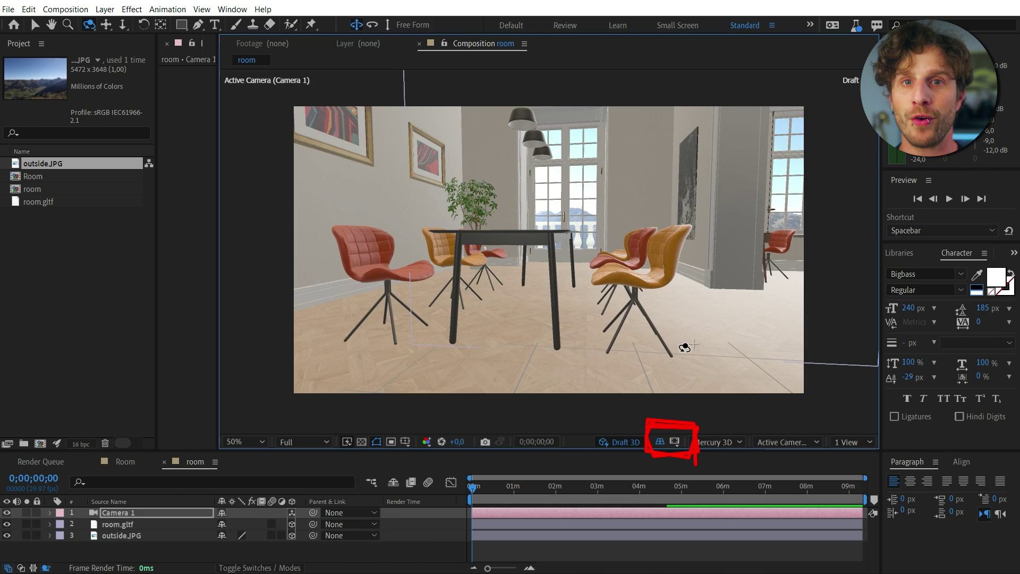
left_click(674, 442)
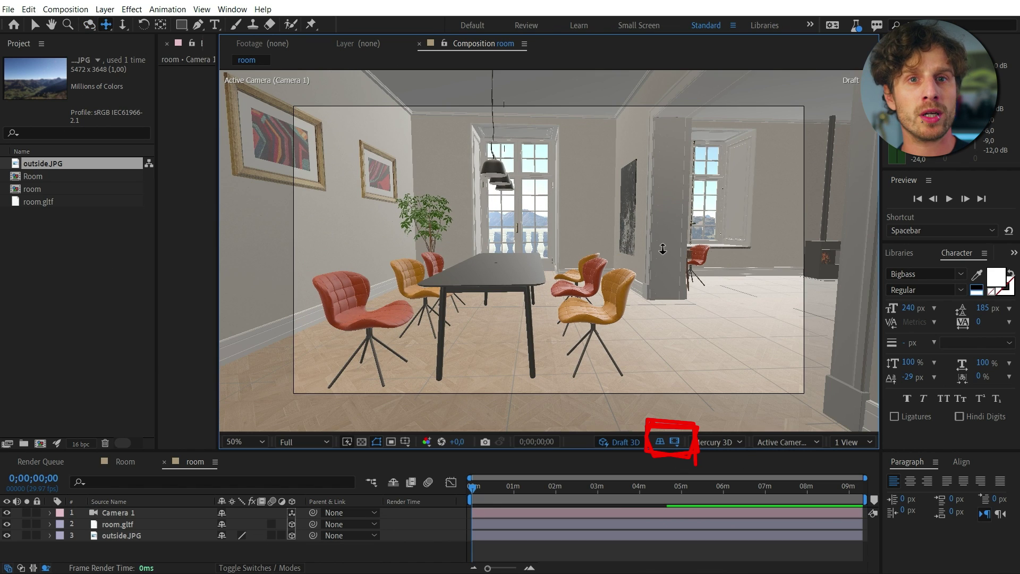
- Turn Camera 1 to look down the corridor and set the viewer back to 50%
scroll(663, 249, "down", 8)
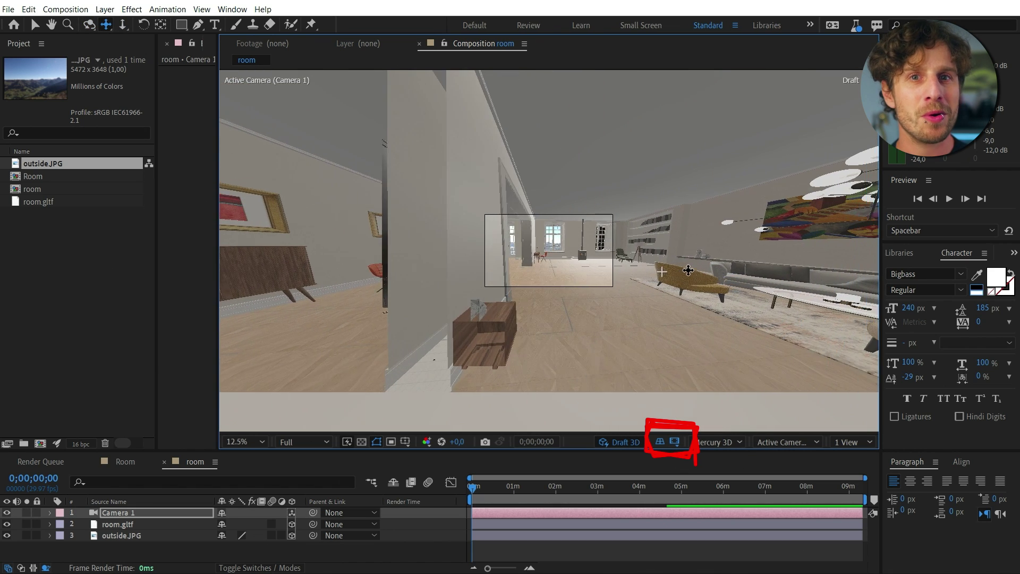
scroll(689, 270, "up", 6)
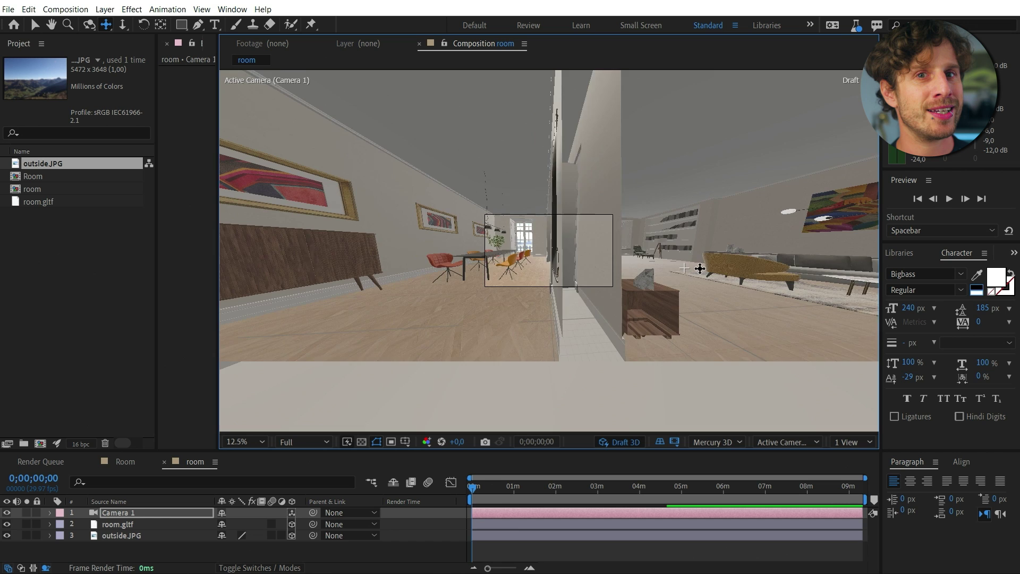
left_click_drag(699, 269, 709, 271)
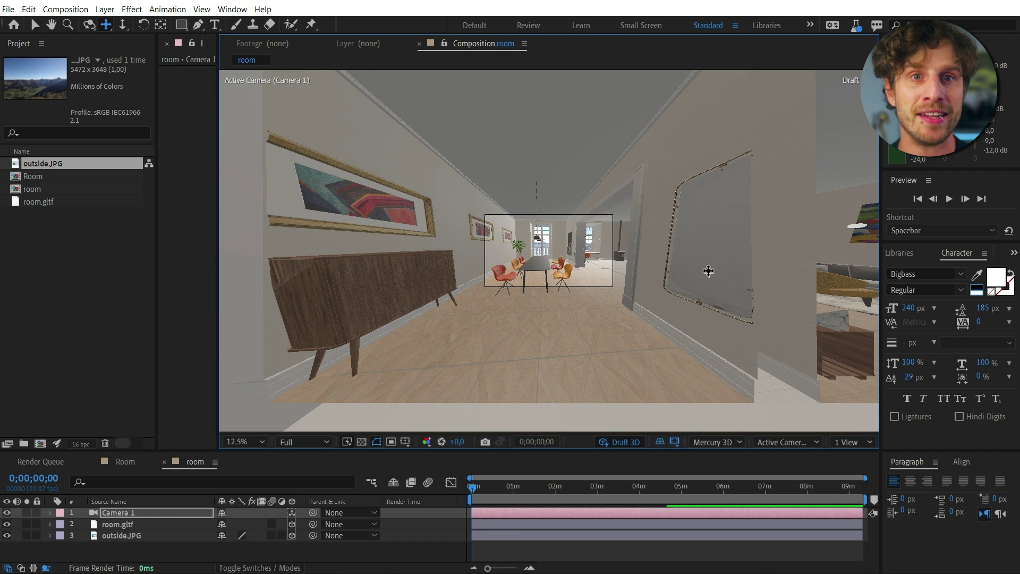
key("c")
key("period")
key("period")
key("period")
key("period")
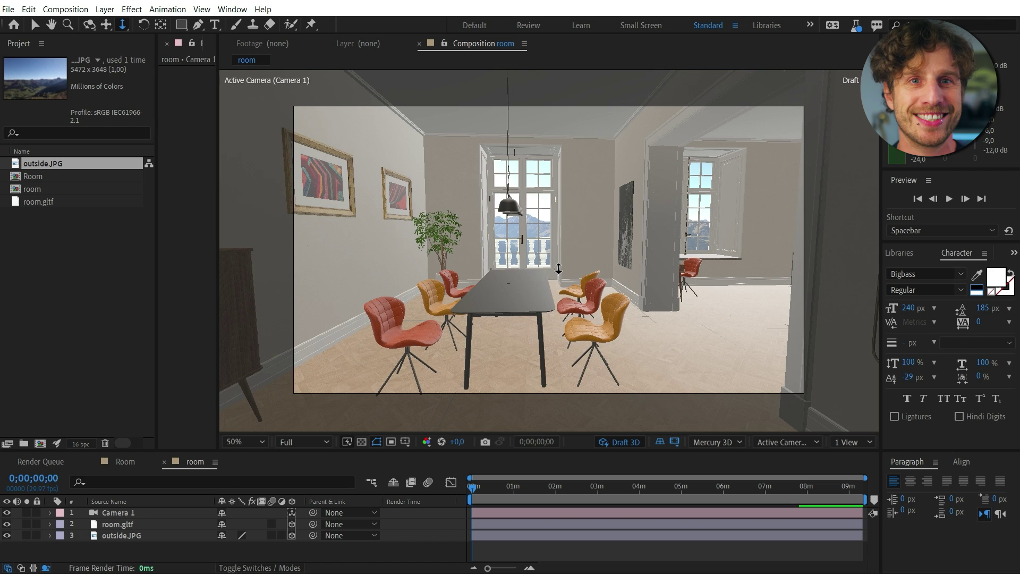
- Turn off Draft 3D and type an I AM 3D text layer in the room
left_click(635, 444)
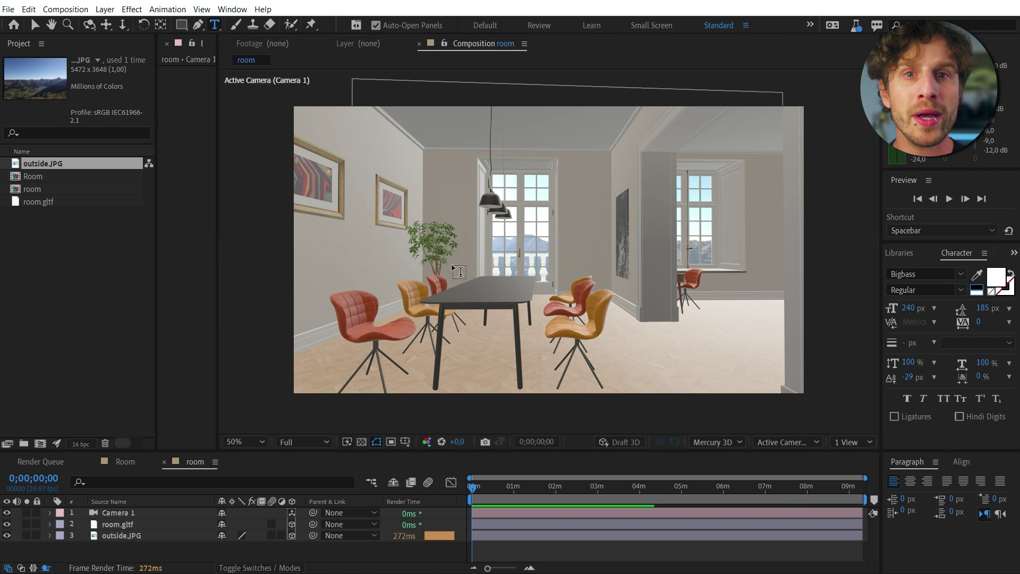
key("ctrl+t")
left_click(449, 246)
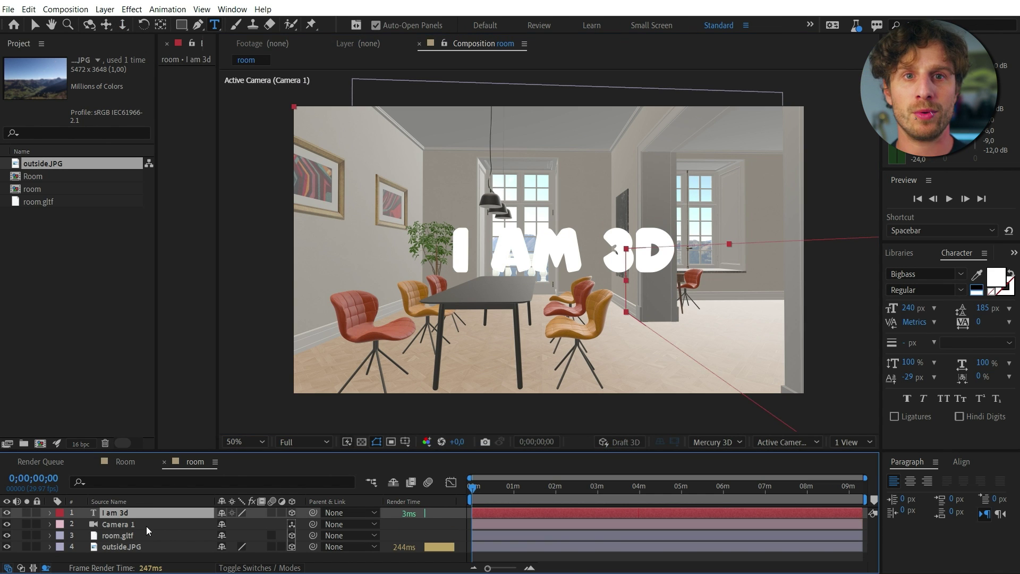
key("v")
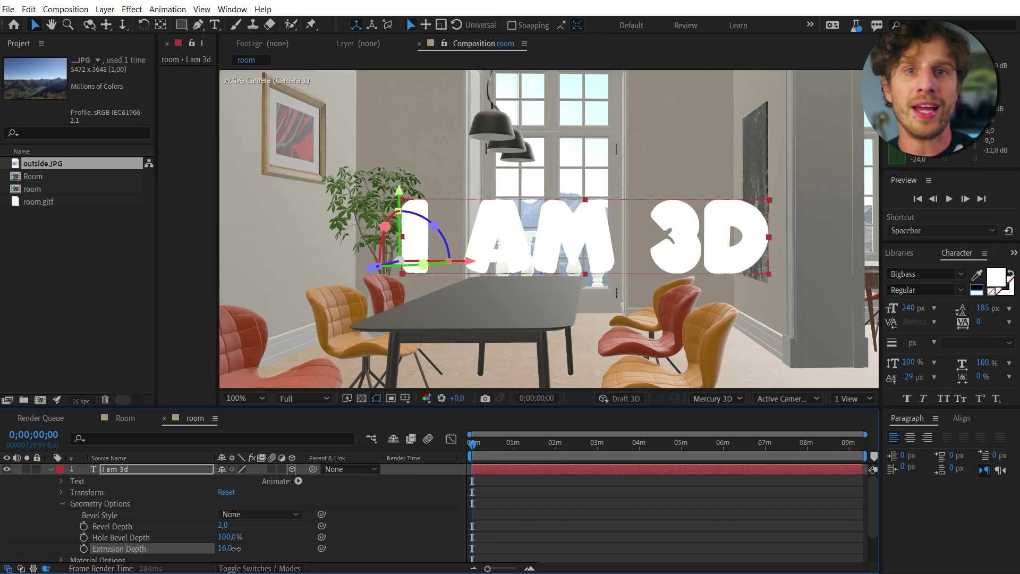
- Add a point light, raise it vertically at 100% view, and lower the I AM 3D text slightly
left_click(105, 9)
left_click(351, 43)
key("Return")
scroll(568, 219, "down", 4)
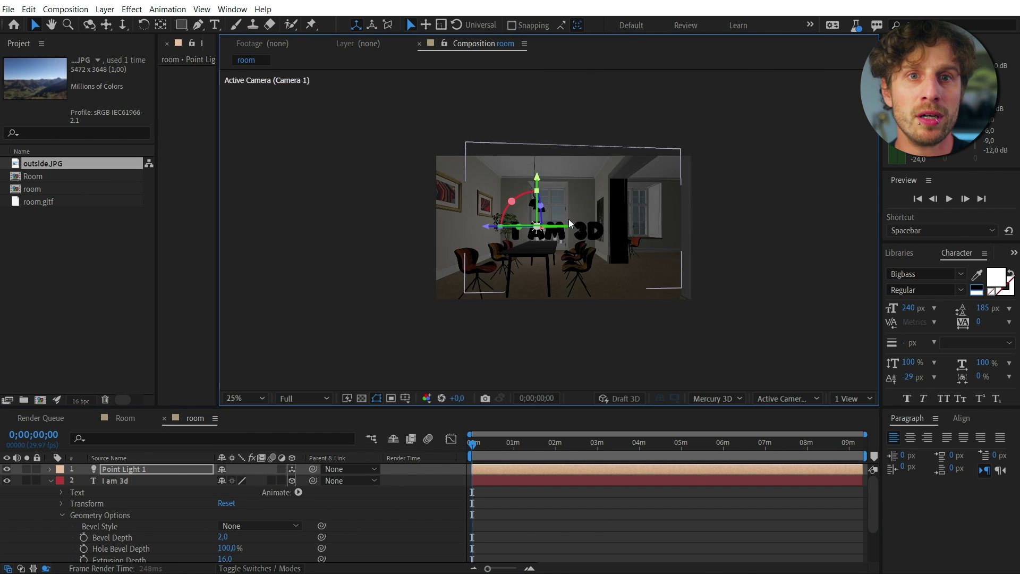
key("slash")
left_click_drag(379, 107, 379, 95)
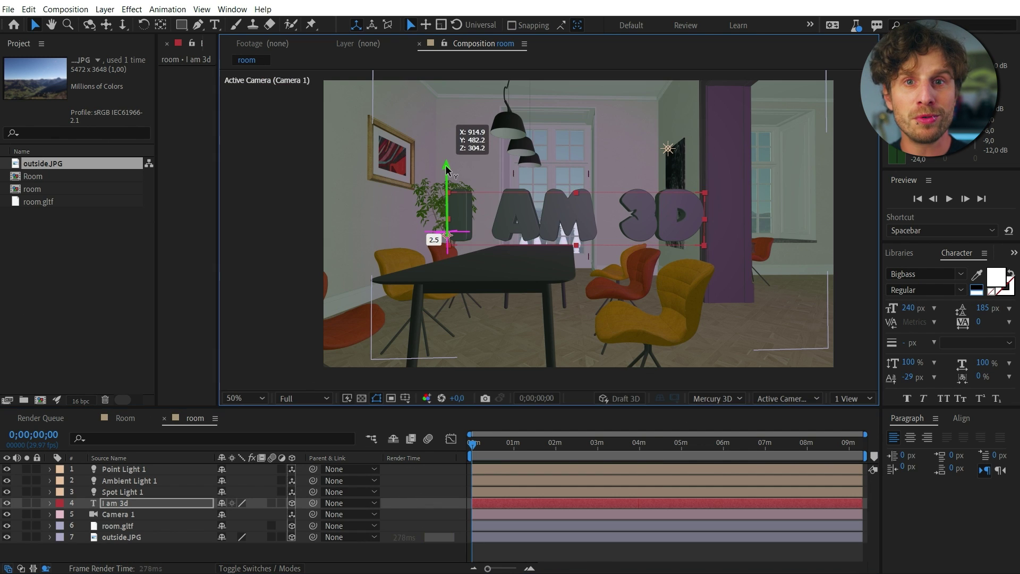
left_click_drag(441, 184, 436, 197)
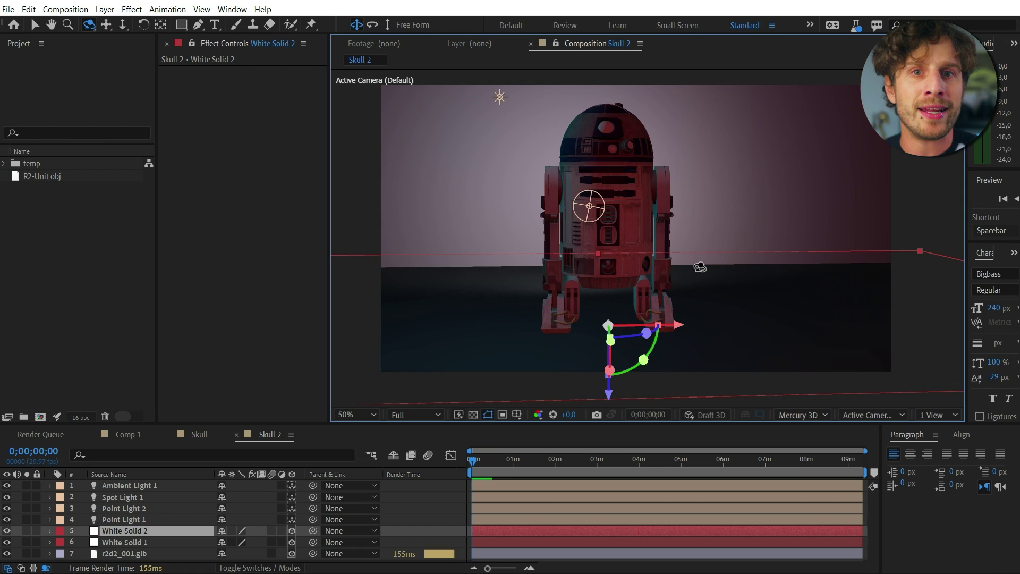
- Orbit around R2D2 and add an adjustment layer named levels above the droid
left_click_drag(699, 264, 697, 267)
left_click_drag(731, 219, 683, 234)
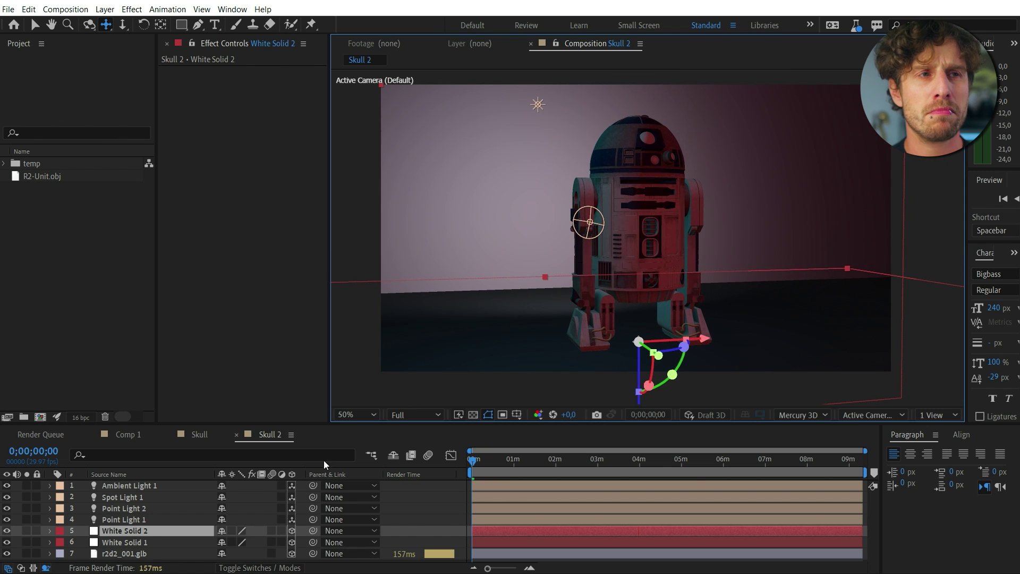
left_click(105, 9)
mouse_move(125, 23)
left_click(394, 96)
type("levels")
key("Return")
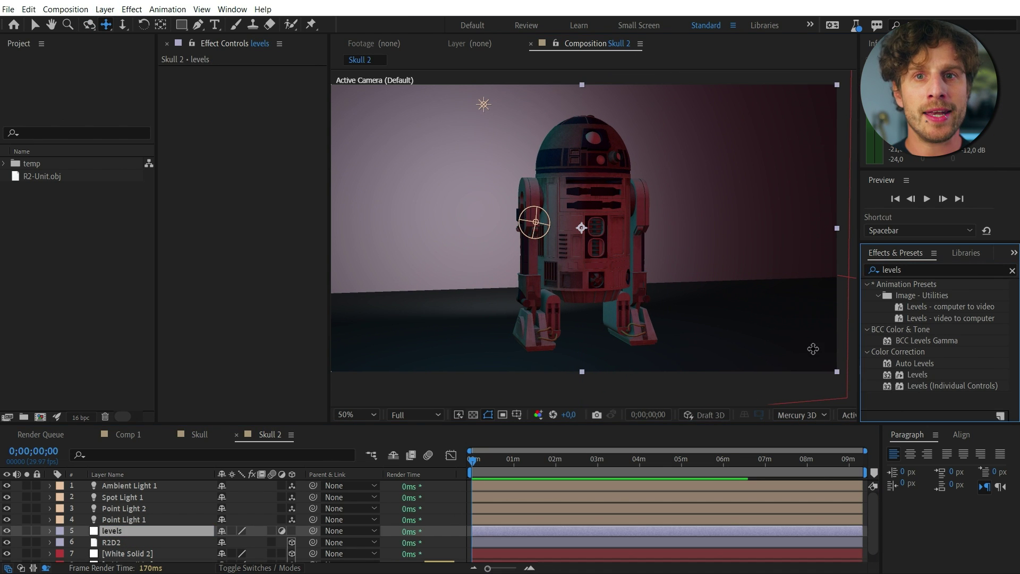
- Apply Levels to the levels layer, setting Gamma to 1,35 and Input Black to 3726,6
left_click_drag(917, 375, 372, 117)
left_click_drag(138, 170, 79, 170)
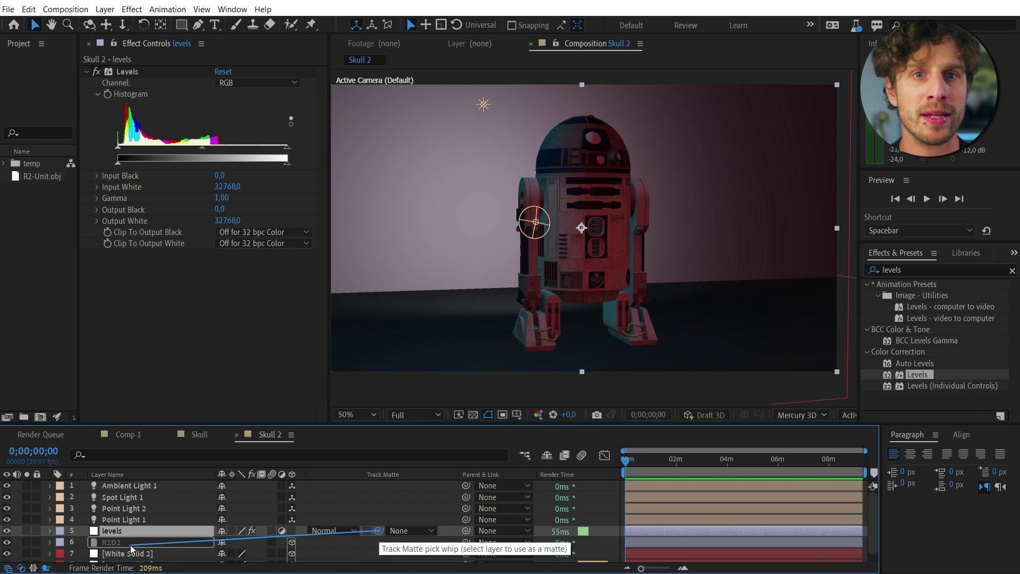
left_click_drag(199, 150, 152, 154)
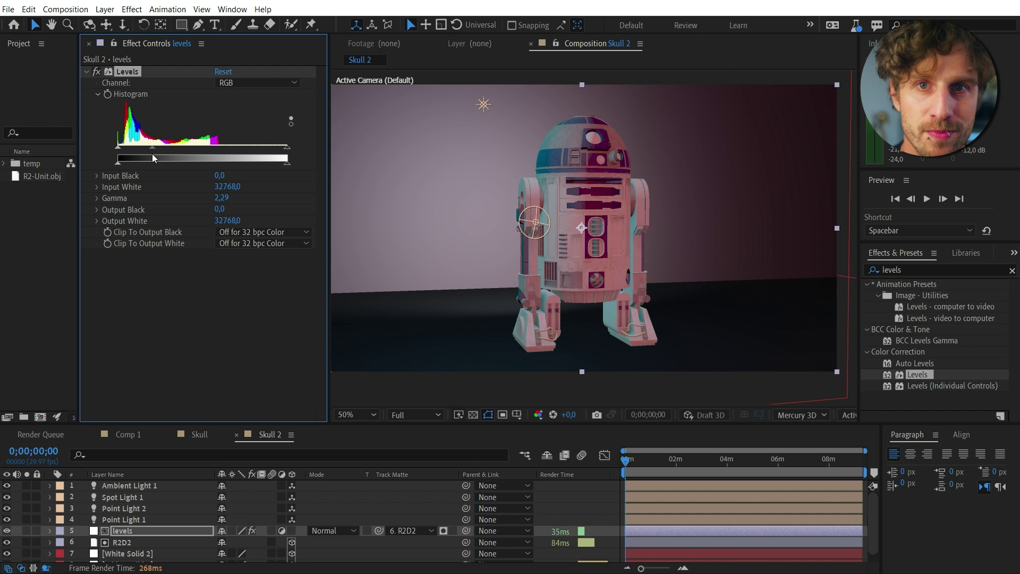
left_click_drag(124, 149, 137, 149)
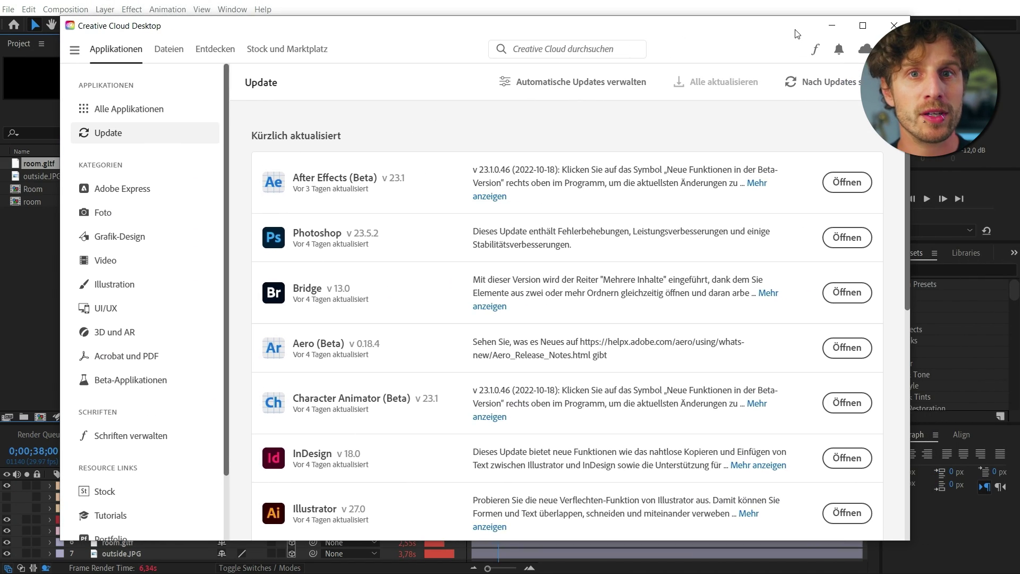
- Go from Alle Applikationen to the Beta-Applikationen page in the sidebar
left_click(178, 108)
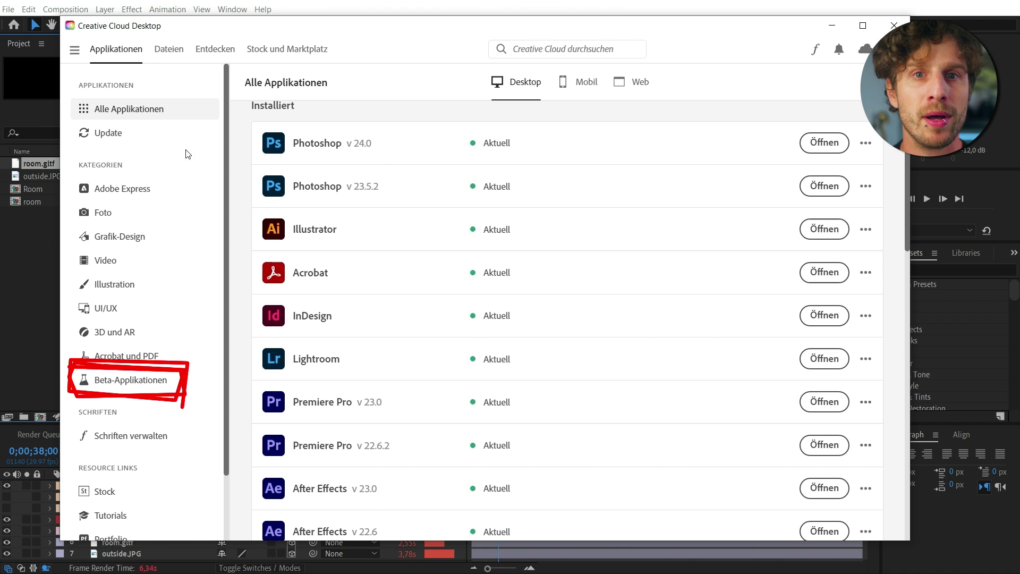
left_click(119, 382)
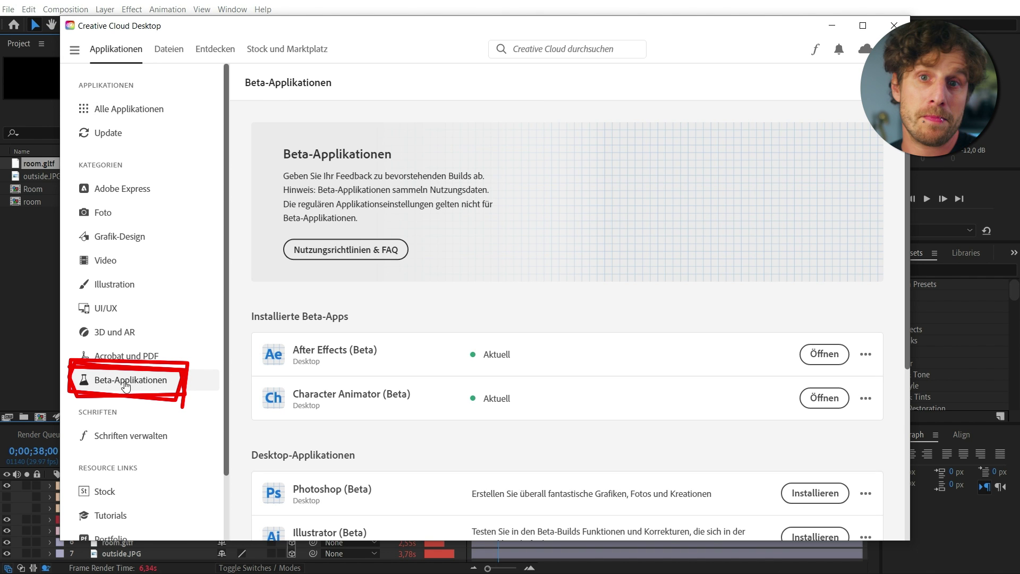